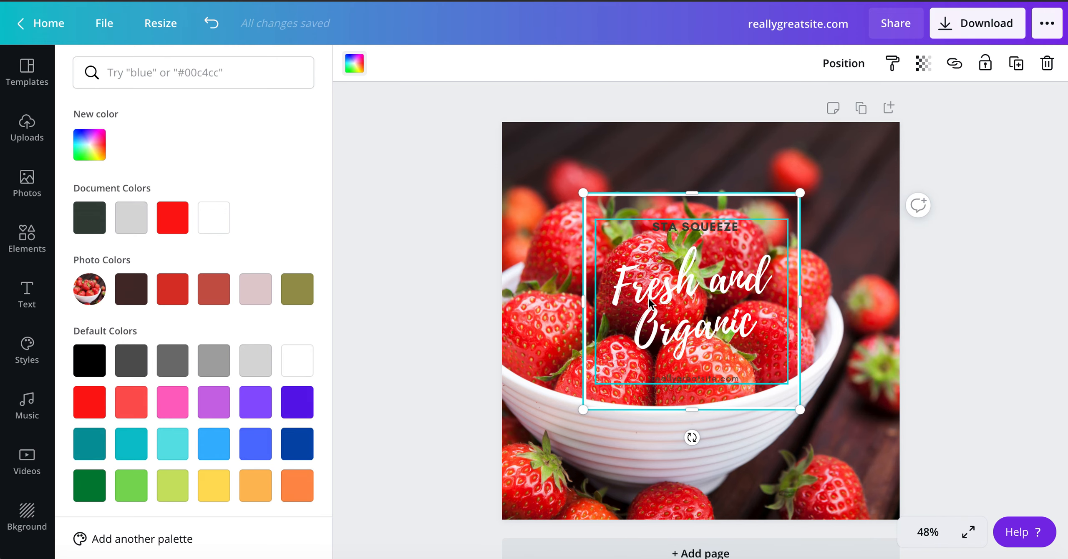
Set the font of the "Fresh and" line in the headline to Abril Fatface
{"action": "left_click", "coordinate": [666, 292]}
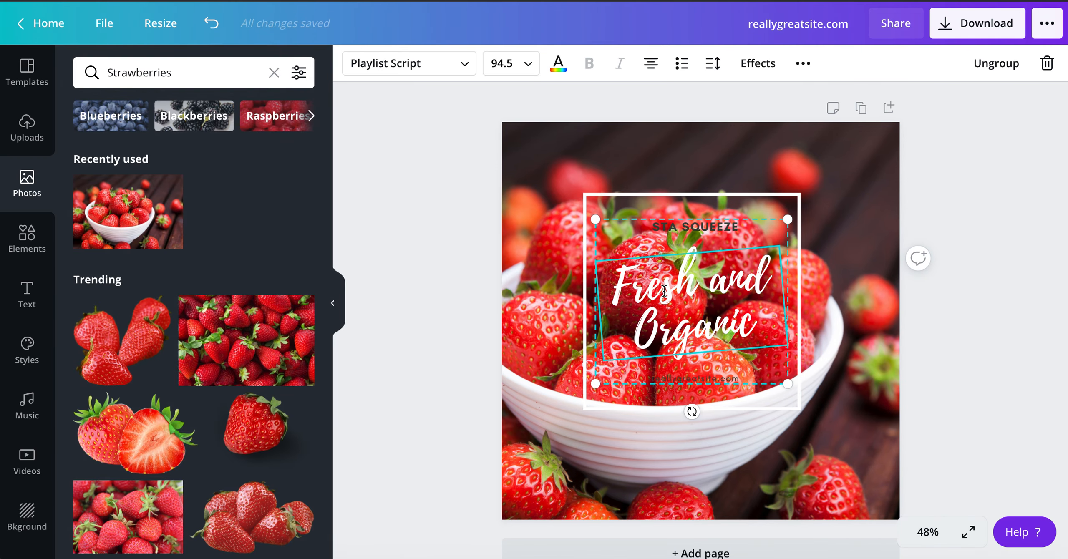
{"action": "double_click", "coordinate": [664, 291]}
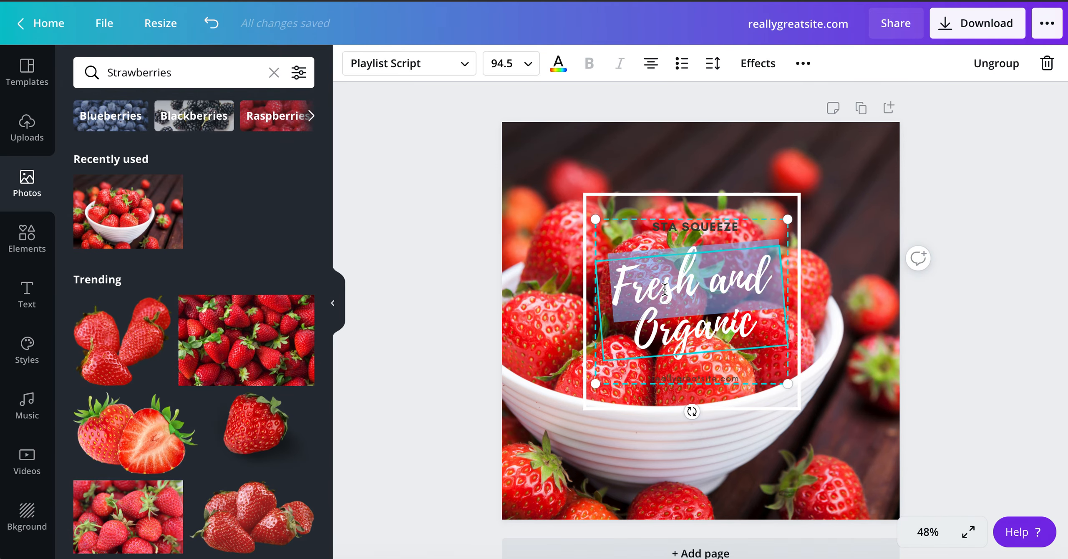
{"action": "left_click", "coordinate": [466, 64]}
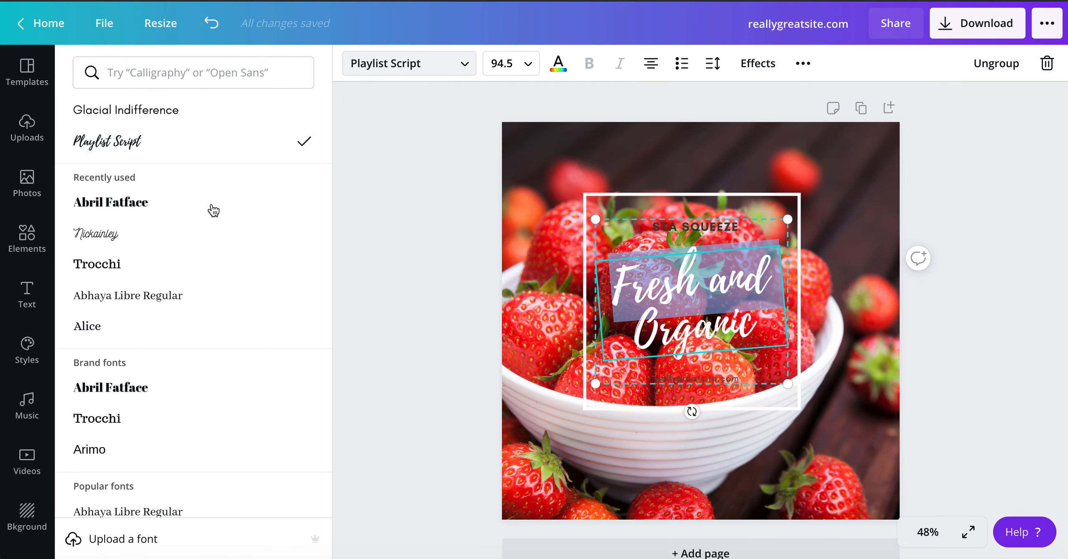
{"action": "left_click", "coordinate": [186, 209]}
{"action": "left_click", "coordinate": [177, 258]}
{"action": "left_click", "coordinate": [174, 241]}
{"action": "left_click", "coordinate": [163, 142]}
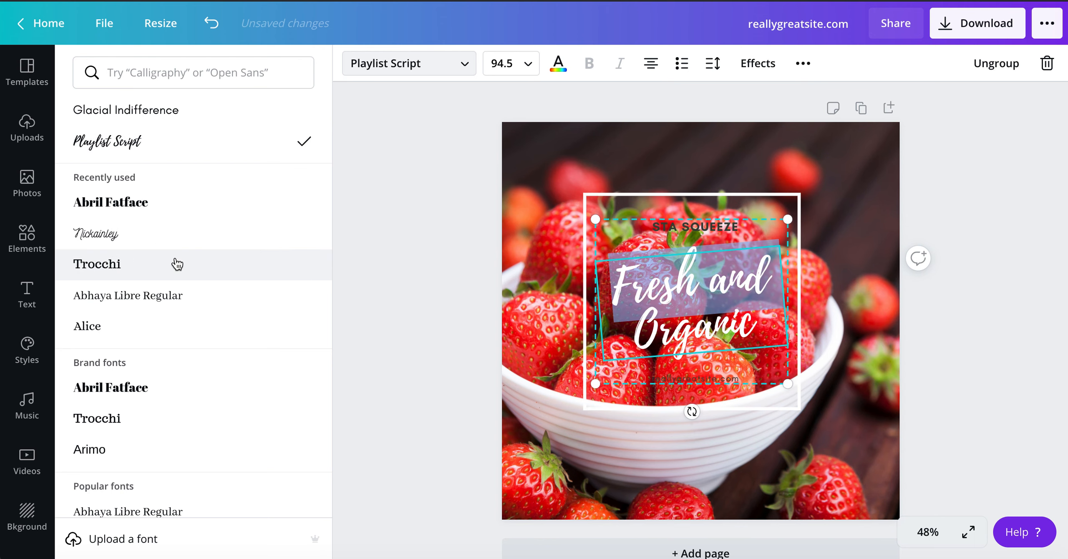
{"action": "left_click", "coordinate": [178, 264]}
{"action": "left_click", "coordinate": [176, 304]}
{"action": "left_click", "coordinate": [184, 387]}
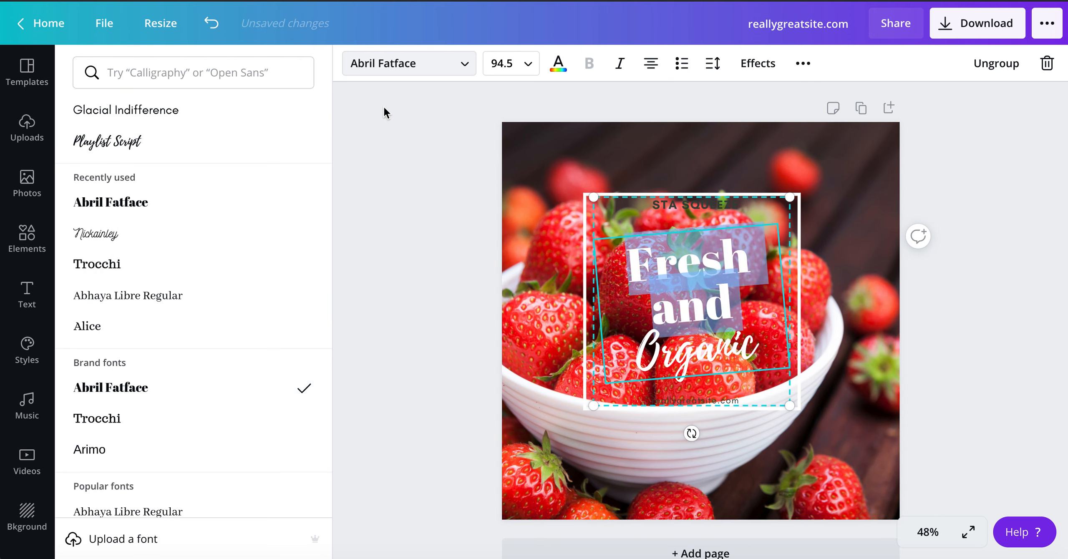
Recolour the highlighted "Fresh and" text with the pink default colour
{"action": "left_click", "coordinate": [558, 63]}
{"action": "left_click", "coordinate": [202, 297]}
{"action": "left_click", "coordinate": [173, 289]}
{"action": "left_click", "coordinate": [172, 401]}
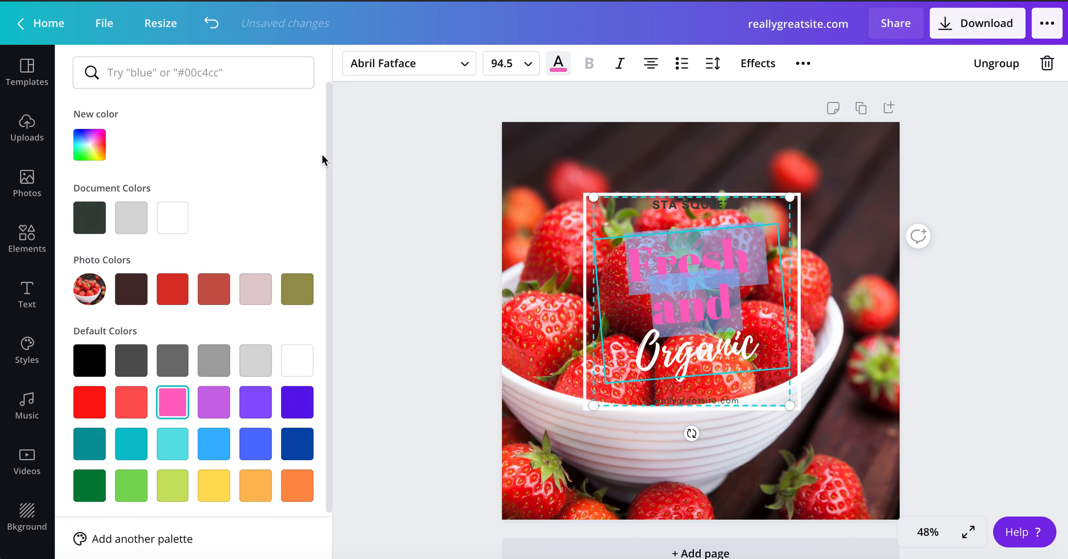
{"action": "key", "text": "Escape"}
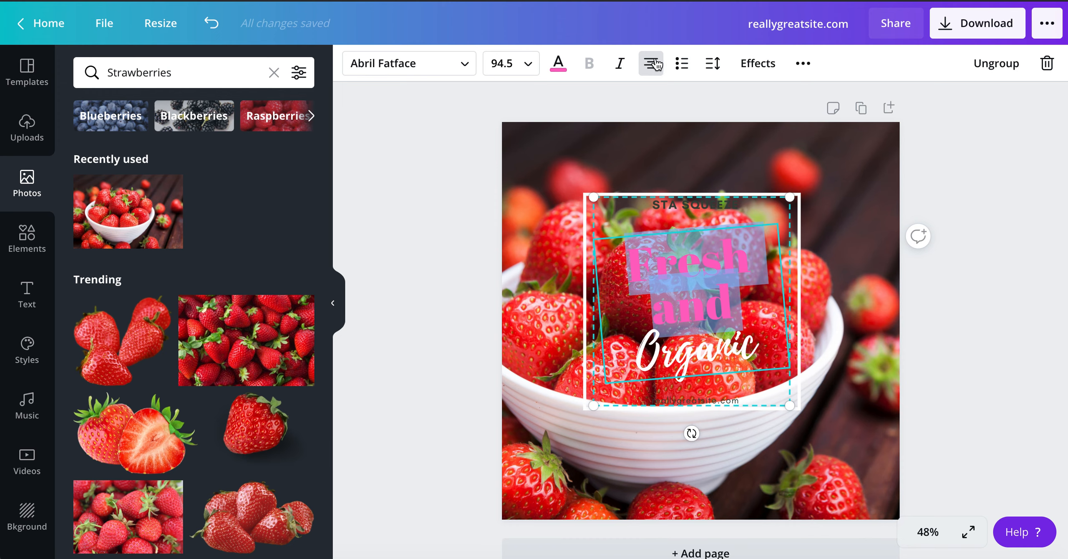
Search the elements for "apples" and place the apple tree illustration in the upper-left corner of the design
{"action": "left_click", "coordinate": [36, 239]}
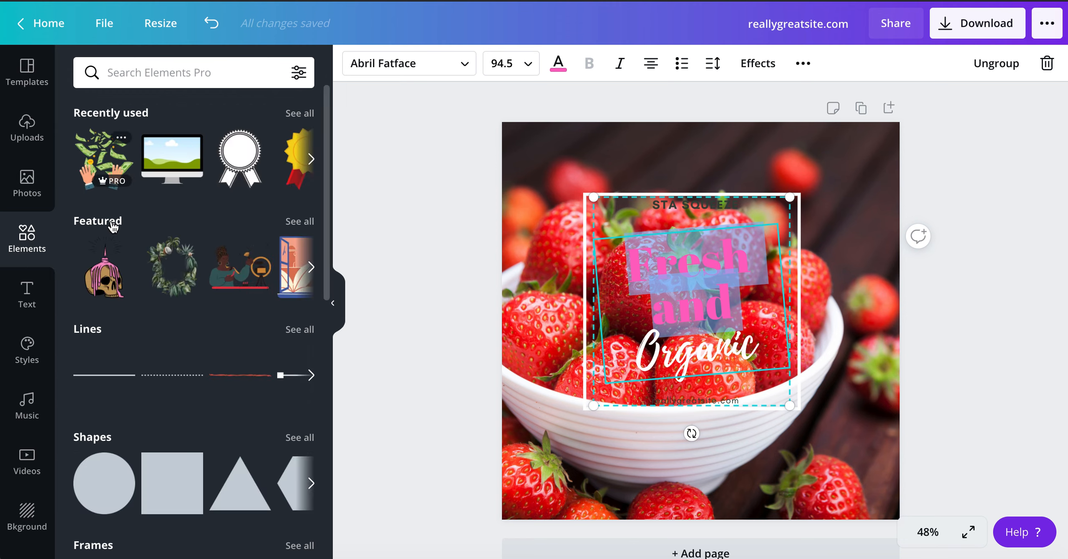
{"action": "left_click", "coordinate": [151, 76]}
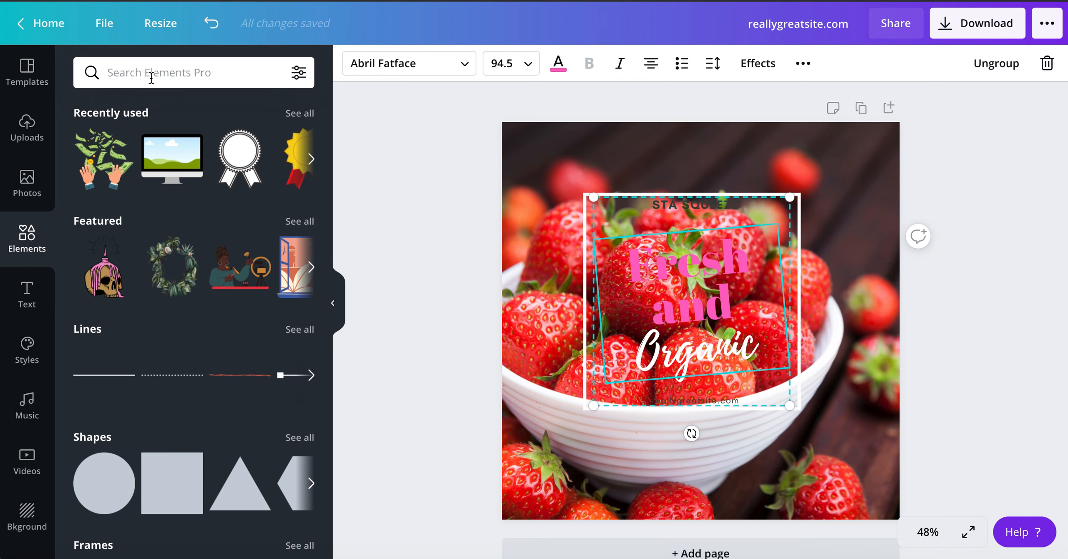
{"action": "type", "text": "apples"}
{"action": "key", "text": "Return"}
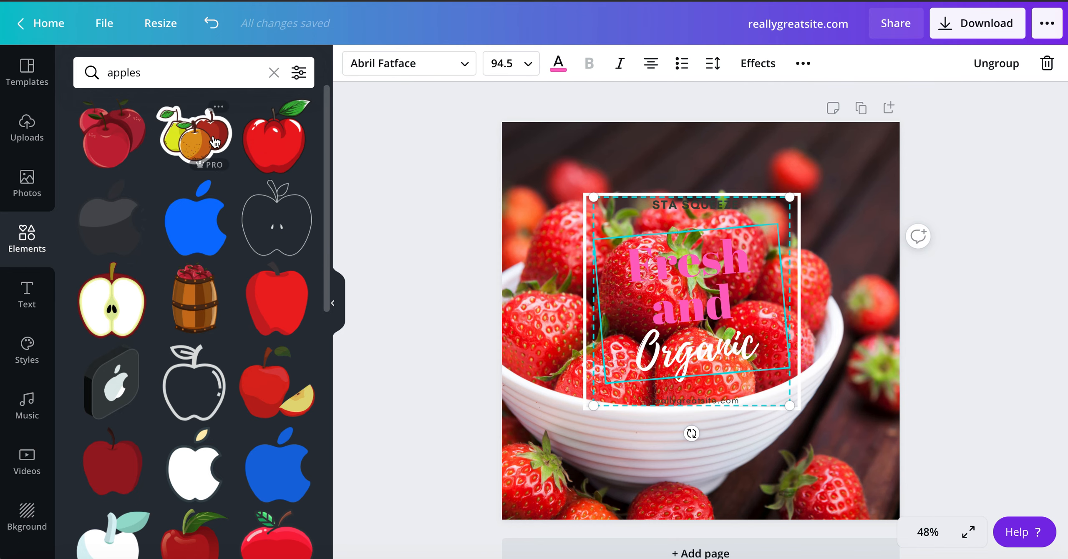
{"action": "scroll", "coordinate": [259, 287], "scroll_direction": "down", "scroll_amount": 10}
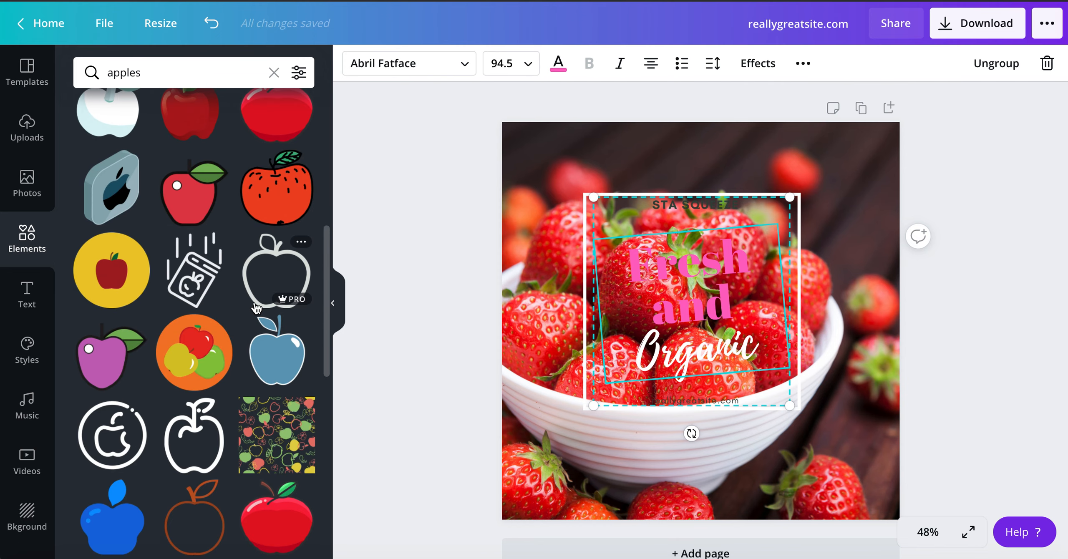
{"action": "scroll", "coordinate": [257, 307], "scroll_direction": "down", "scroll_amount": 7}
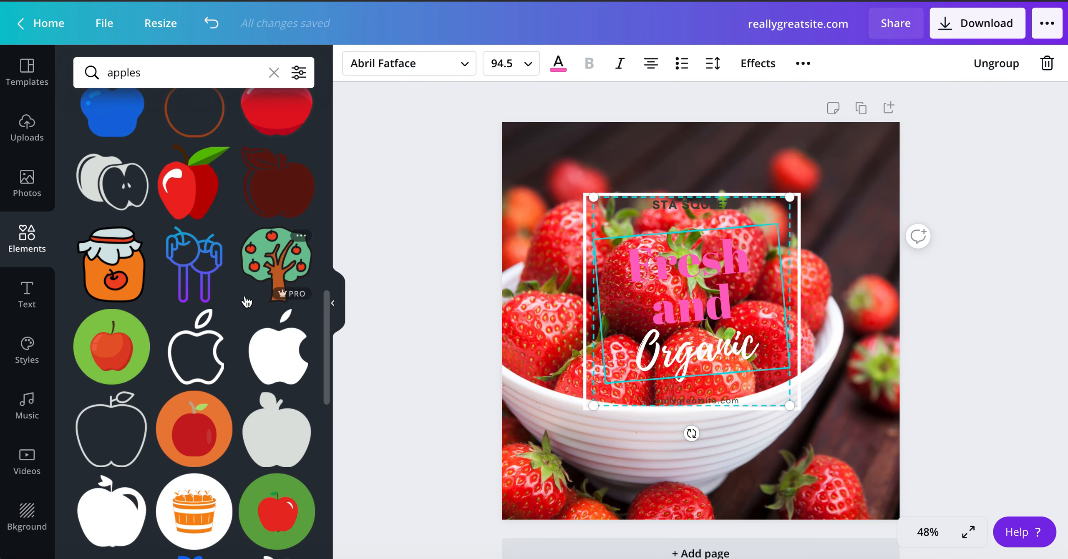
{"action": "left_click_drag", "start_coordinate": [268, 261], "coordinate": [531, 165]}
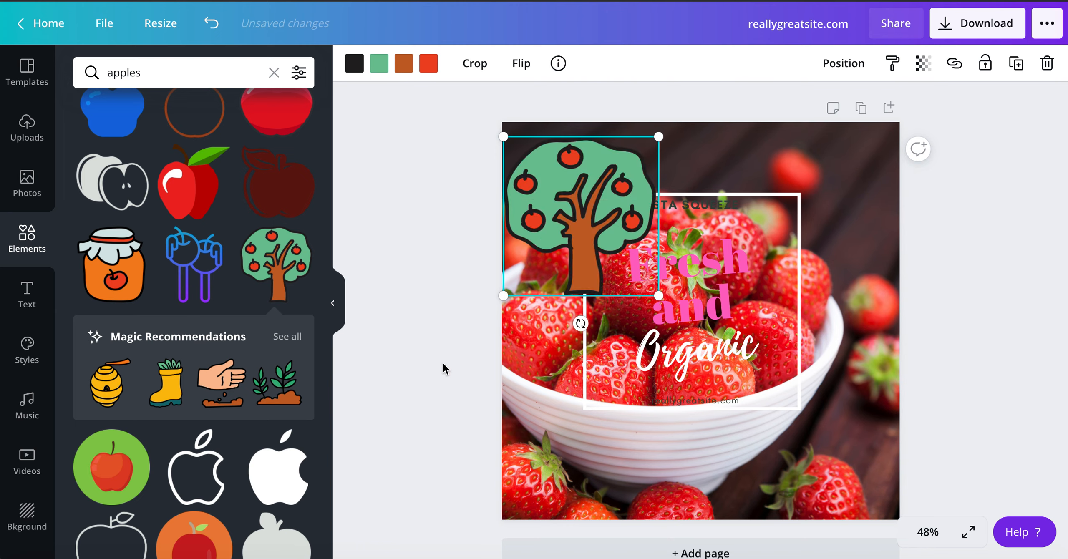
{"action": "mouse_move", "coordinate": [280, 366]}
Add the recently used "Now that your eyes are open" quote text over the strawberries and delete its main paragraph
{"action": "left_click", "coordinate": [25, 297]}
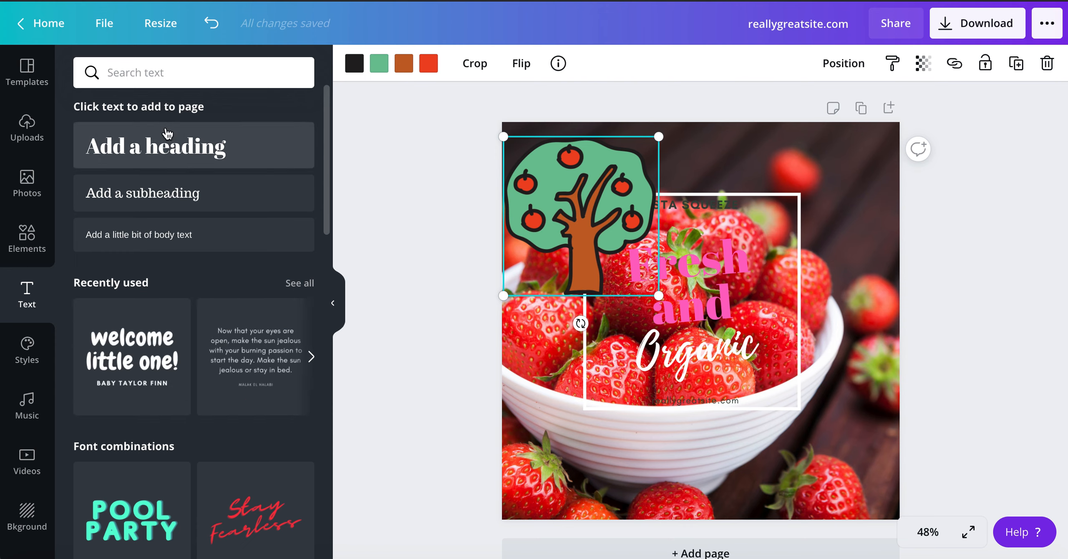
{"action": "left_click_drag", "start_coordinate": [158, 158], "coordinate": [226, 143]}
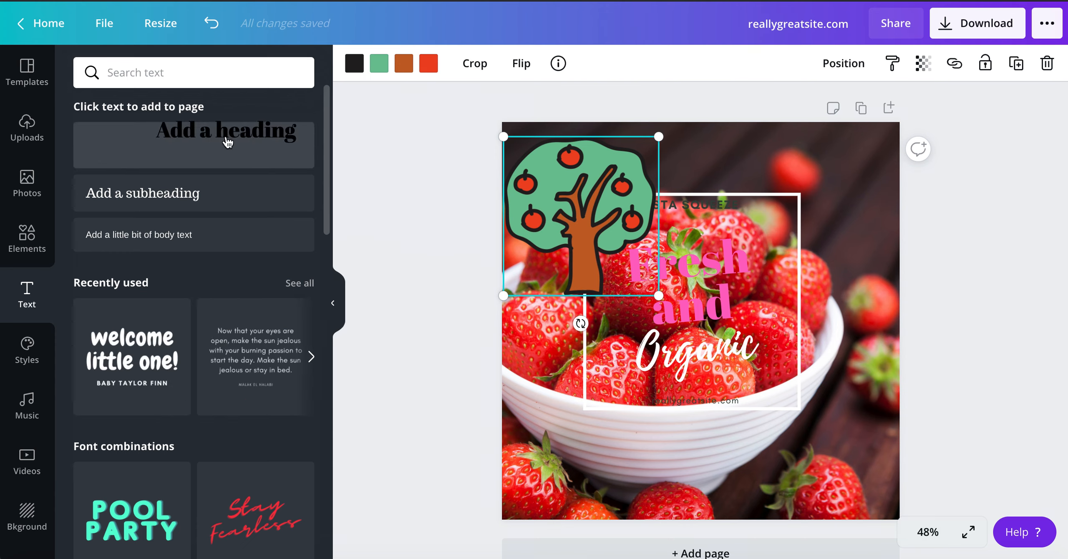
{"action": "scroll", "coordinate": [171, 357], "scroll_direction": "down", "scroll_amount": 1}
{"action": "left_click", "coordinate": [252, 294]}
{"action": "left_click_drag", "start_coordinate": [271, 302], "coordinate": [771, 287]}
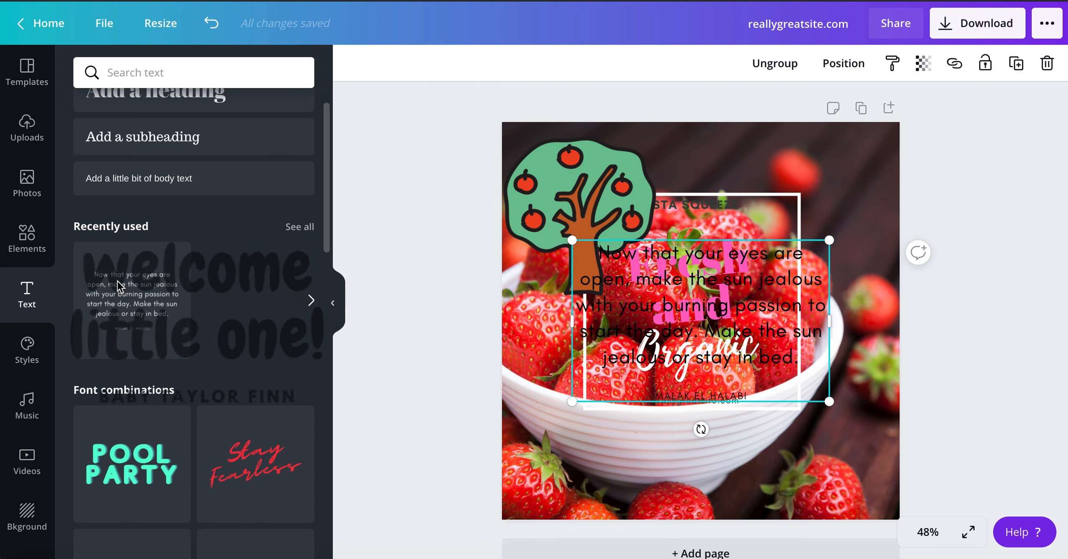
{"action": "left_click", "coordinate": [771, 287]}
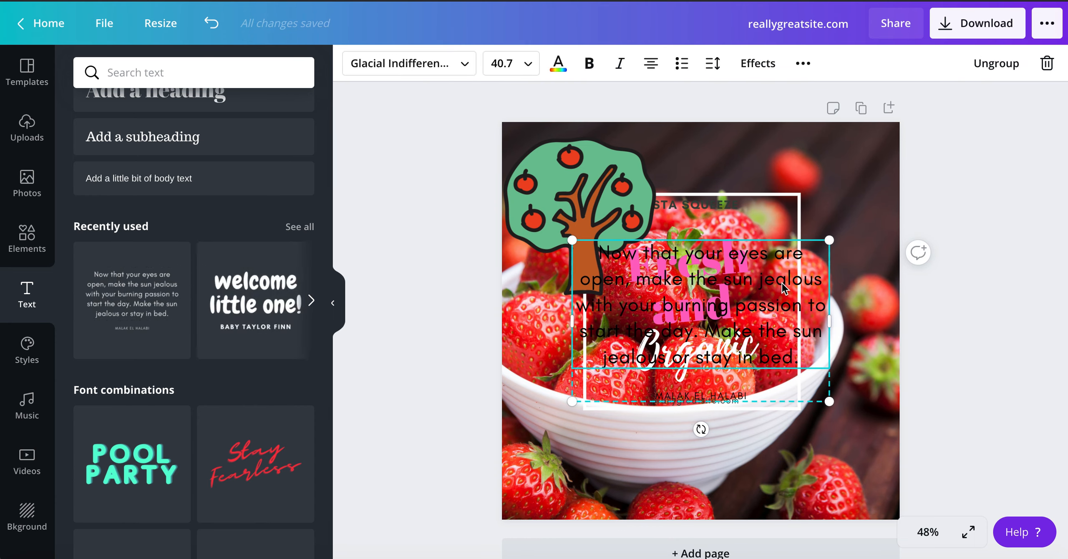
{"action": "key", "text": "Delete"}
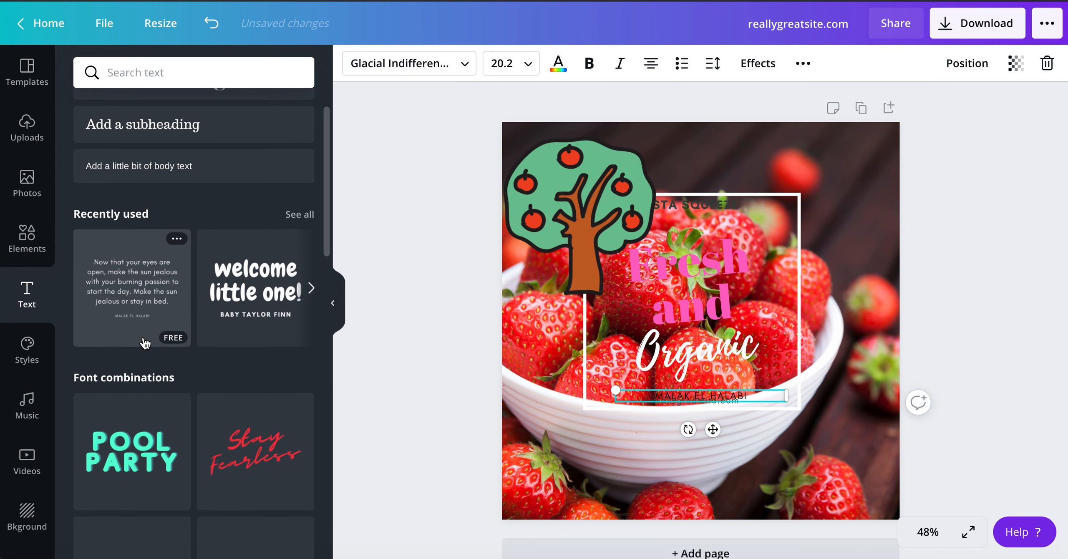
Try the Cardo and Montserrat style sets and apply the trending Archivo Black set with the blue, black and yellow palette
{"action": "left_click", "coordinate": [34, 349]}
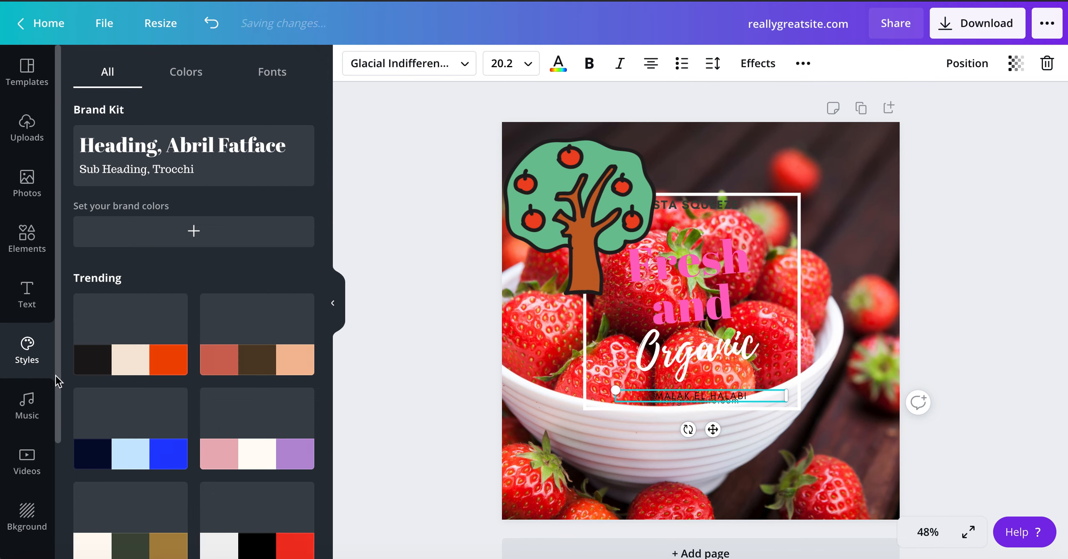
{"action": "scroll", "coordinate": [207, 430], "scroll_direction": "down", "scroll_amount": 4}
{"action": "left_click", "coordinate": [215, 365]}
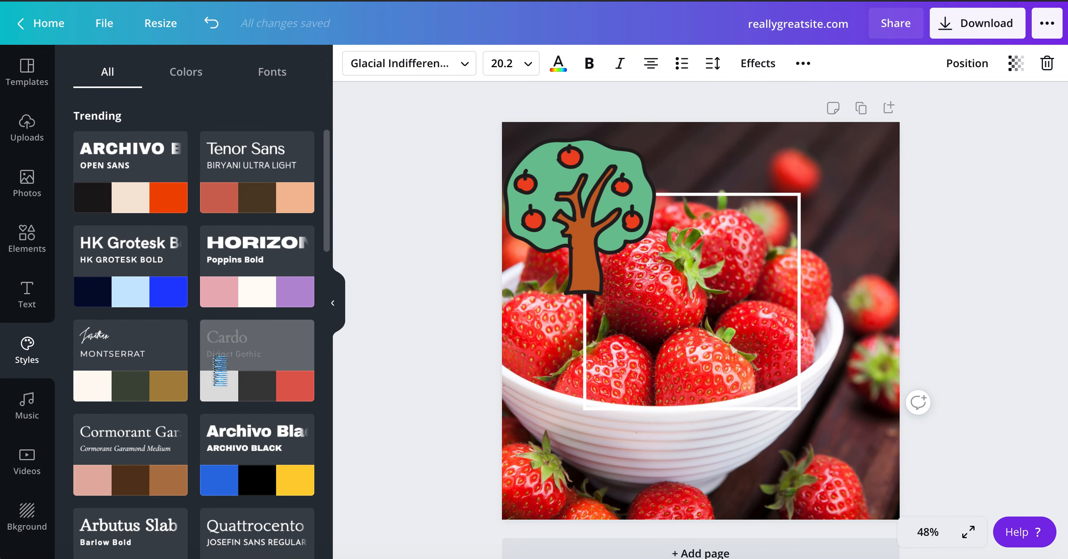
{"action": "left_click", "coordinate": [146, 352]}
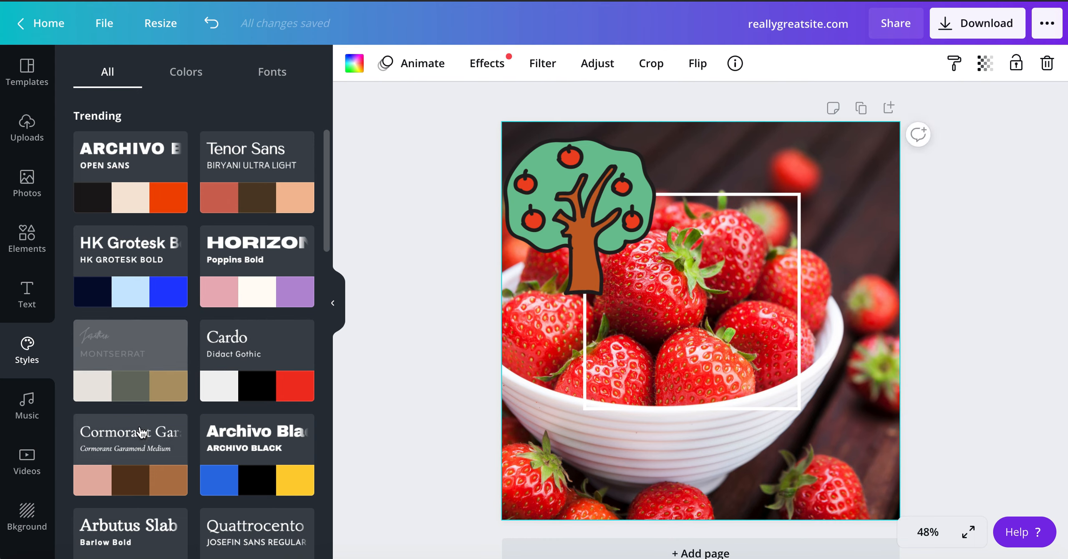
{"action": "left_click", "coordinate": [233, 486]}
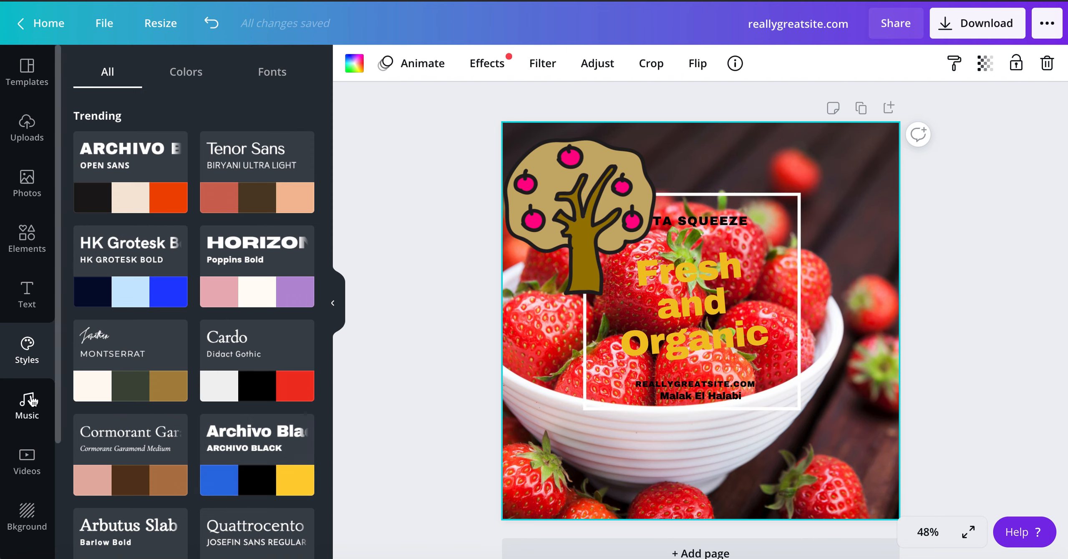
Look through the music and video libraries and dismiss the tip about available videos
{"action": "scroll", "coordinate": [31, 400], "scroll_direction": "down", "scroll_amount": 2}
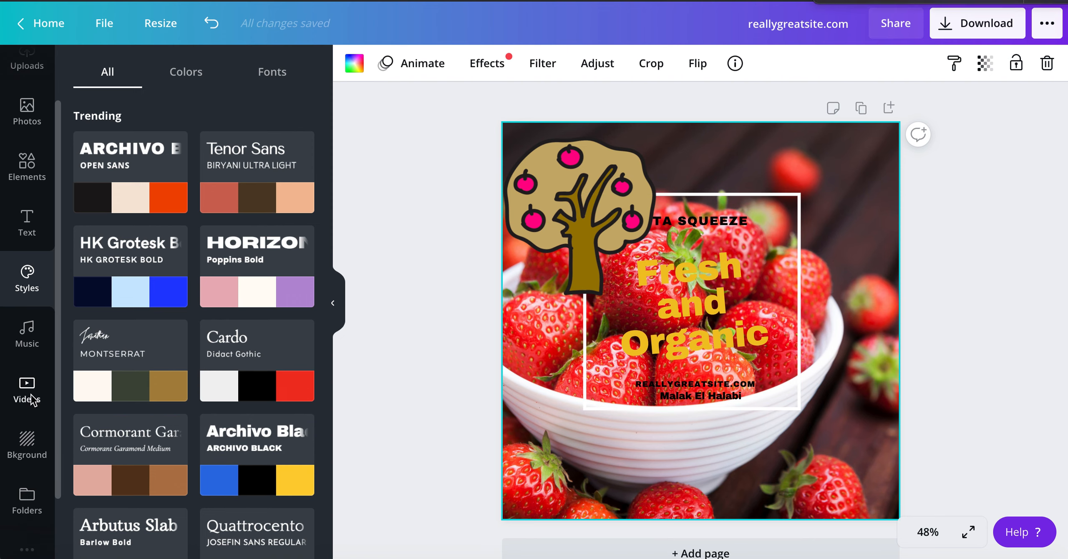
{"action": "scroll", "coordinate": [43, 344], "scroll_direction": "up", "scroll_amount": 1}
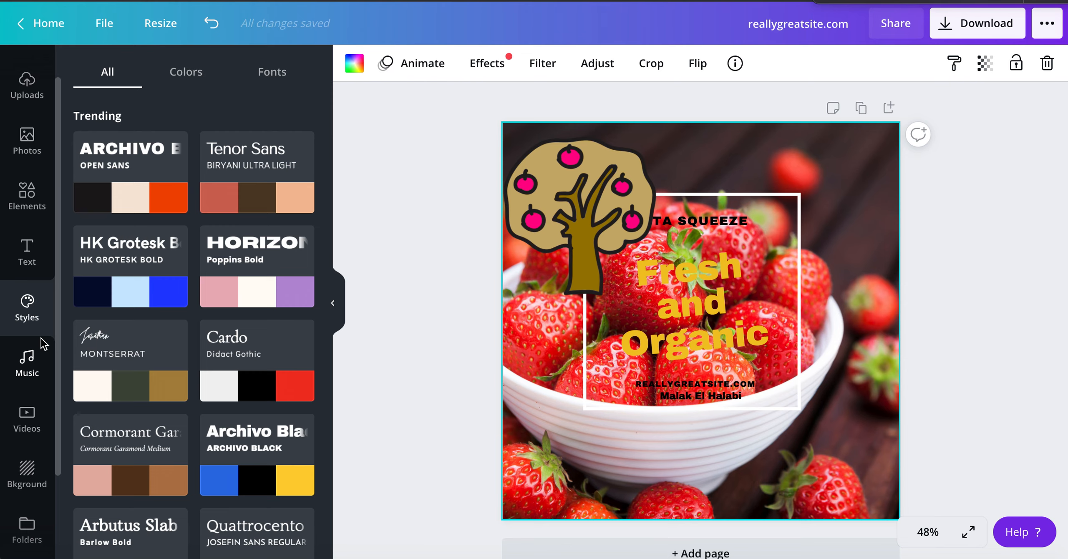
{"action": "scroll", "coordinate": [42, 200], "scroll_direction": "up", "scroll_amount": 1}
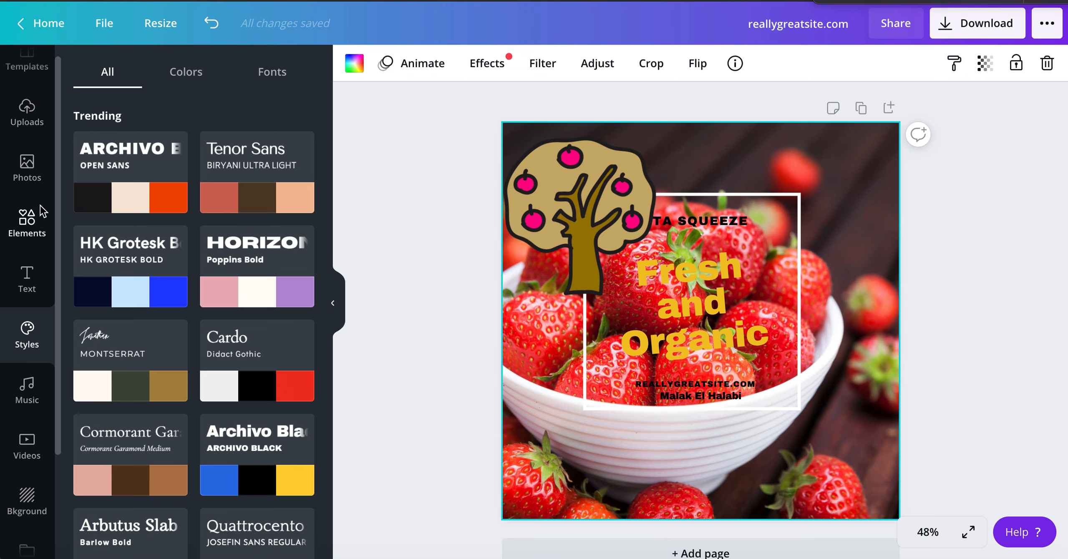
{"action": "left_click", "coordinate": [36, 392]}
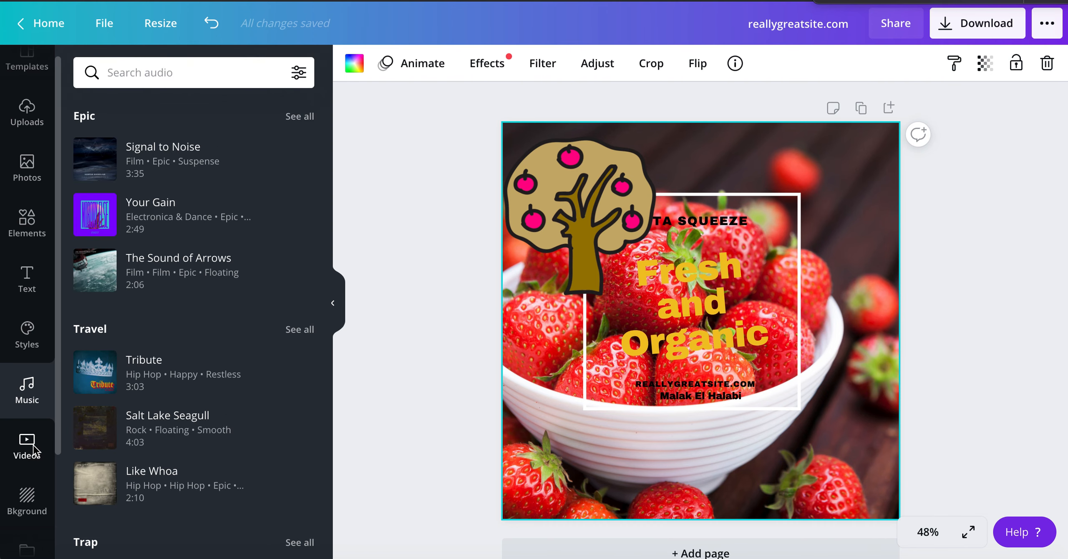
{"action": "left_click", "coordinate": [33, 445]}
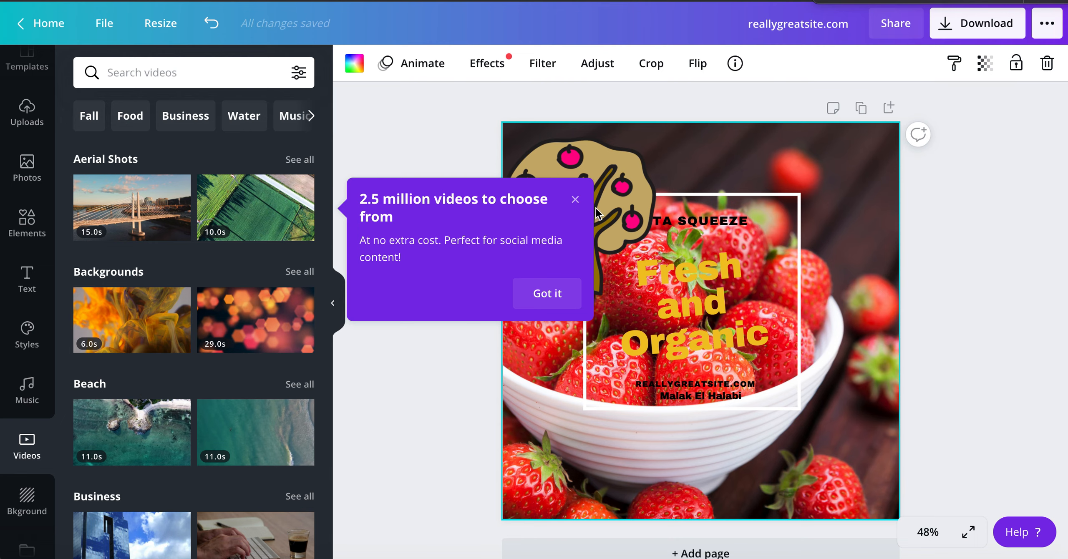
{"action": "left_click", "coordinate": [575, 200]}
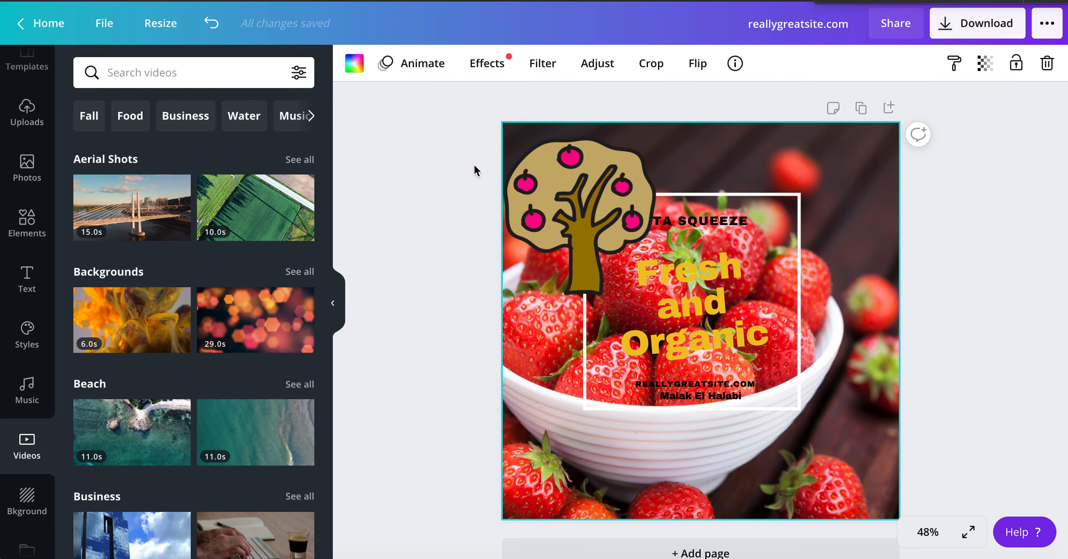
Mark Presentation, Poster, Facebook Cover, Animated Social Media and Facebook Post as resize formats and look through the other available formats
{"action": "left_click", "coordinate": [168, 32]}
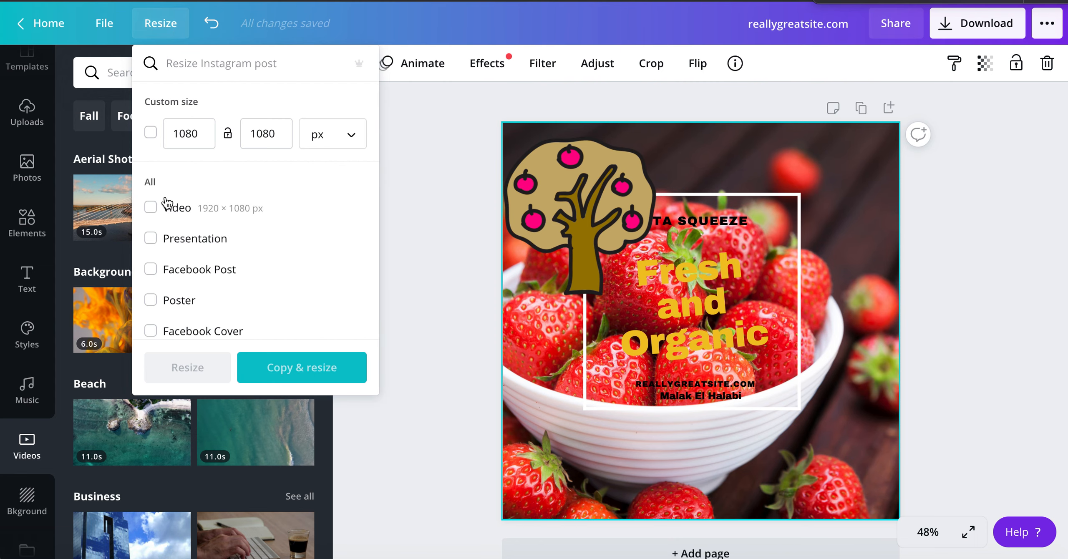
{"action": "scroll", "coordinate": [167, 204], "scroll_direction": "down", "scroll_amount": 1}
{"action": "scroll", "coordinate": [159, 183], "scroll_direction": "down", "scroll_amount": 1}
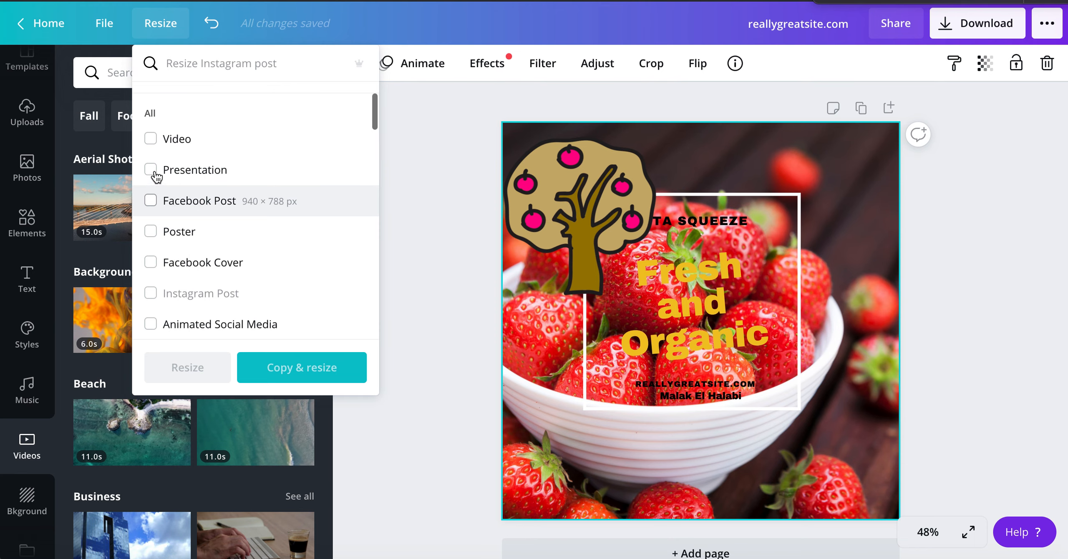
{"action": "left_click", "coordinate": [152, 174]}
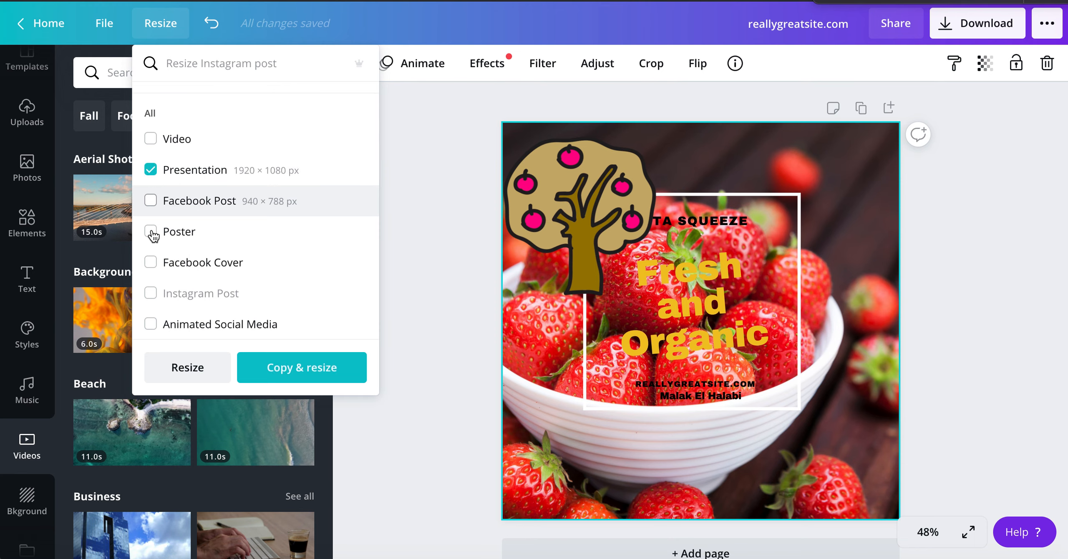
{"action": "left_click", "coordinate": [158, 262]}
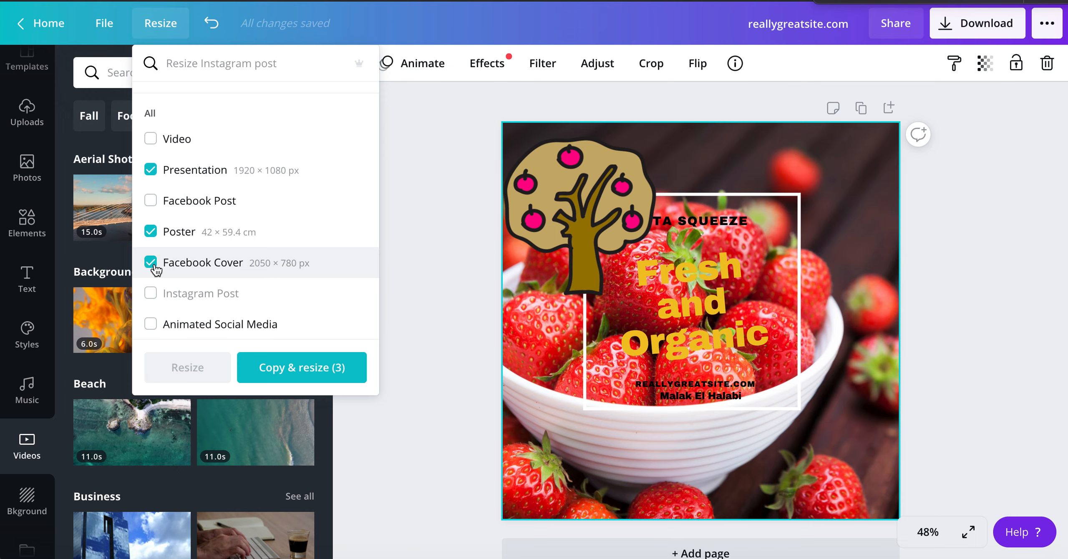
{"action": "left_click", "coordinate": [151, 324]}
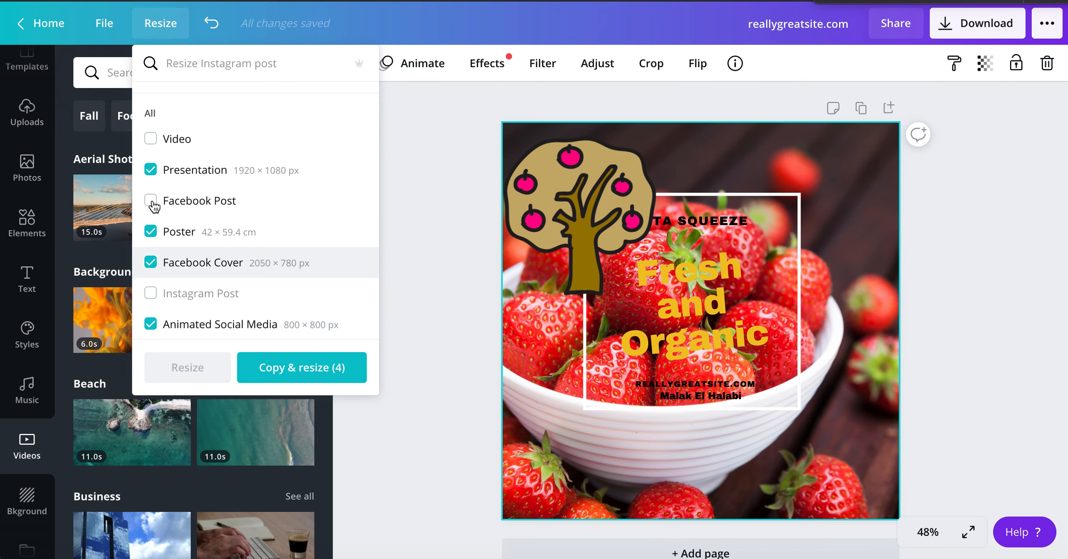
{"action": "left_click", "coordinate": [151, 201]}
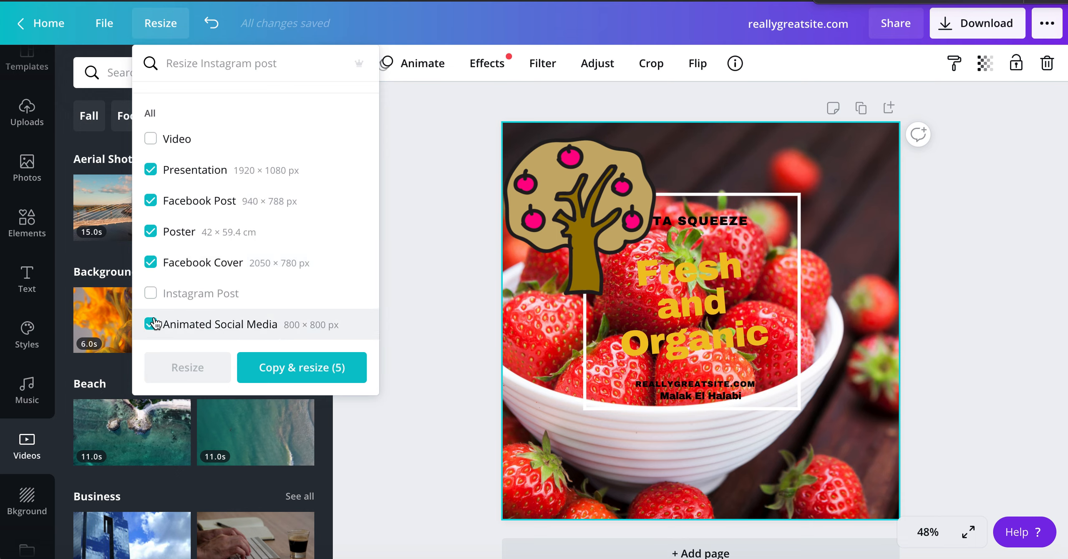
{"action": "scroll", "coordinate": [168, 290], "scroll_direction": "down", "scroll_amount": 3}
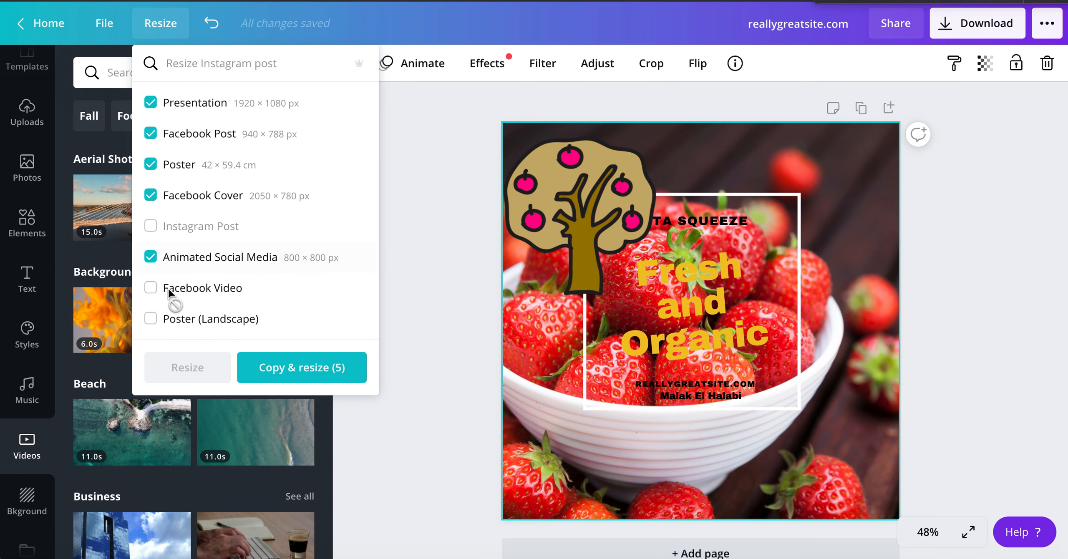
{"action": "scroll", "coordinate": [170, 295], "scroll_direction": "down", "scroll_amount": 5}
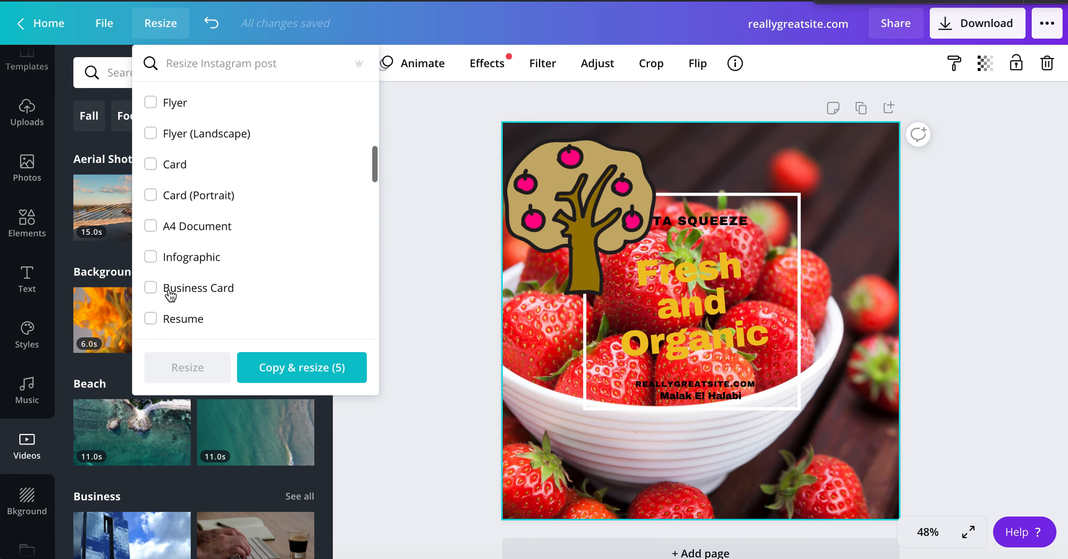
{"action": "scroll", "coordinate": [169, 294], "scroll_direction": "up", "scroll_amount": 1}
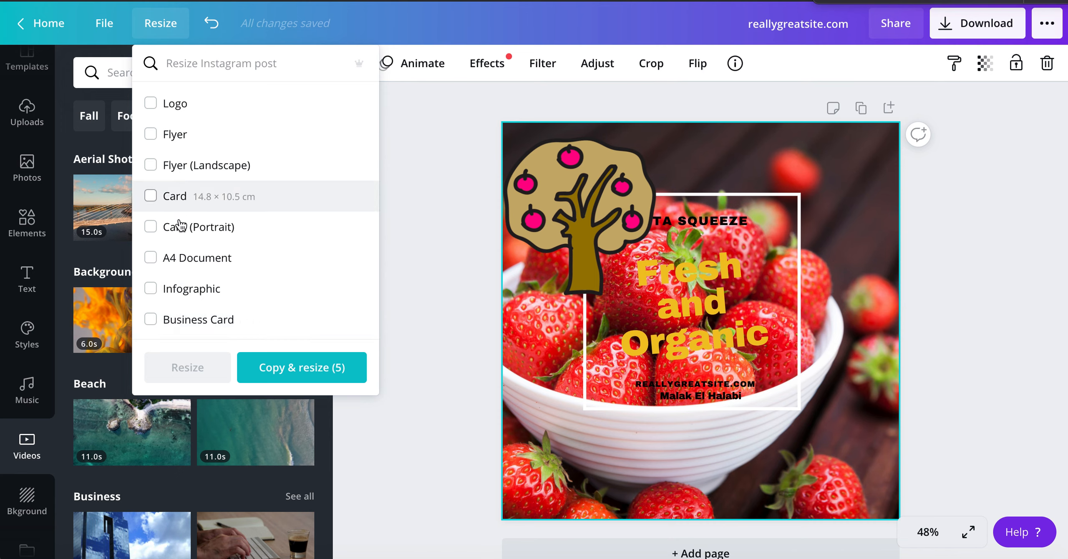
{"action": "scroll", "coordinate": [184, 252], "scroll_direction": "down", "scroll_amount": 2}
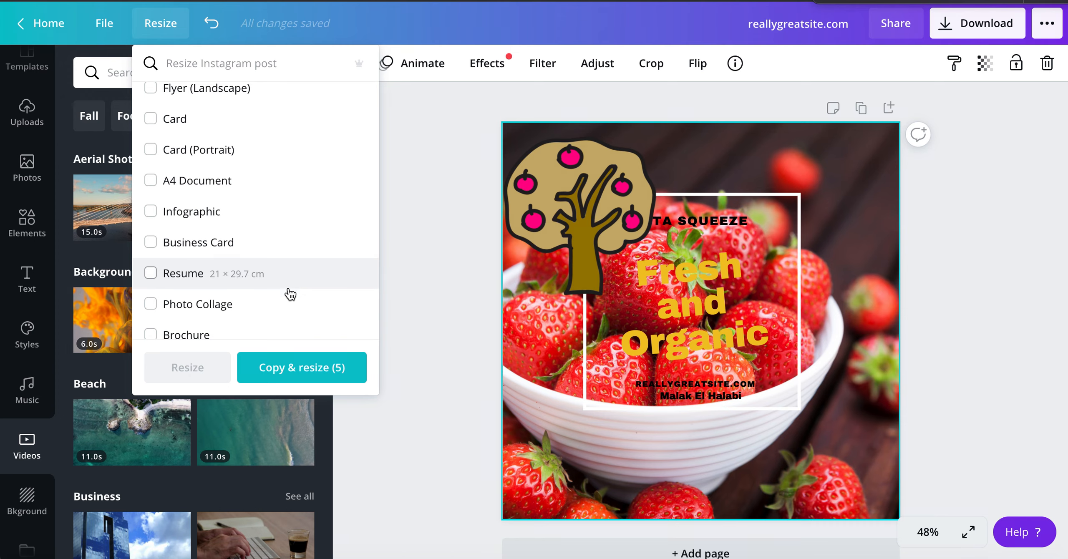
Examine the available download file types and the PNG transparent background option, and close the download settings without downloading
{"action": "left_click", "coordinate": [973, 33]}
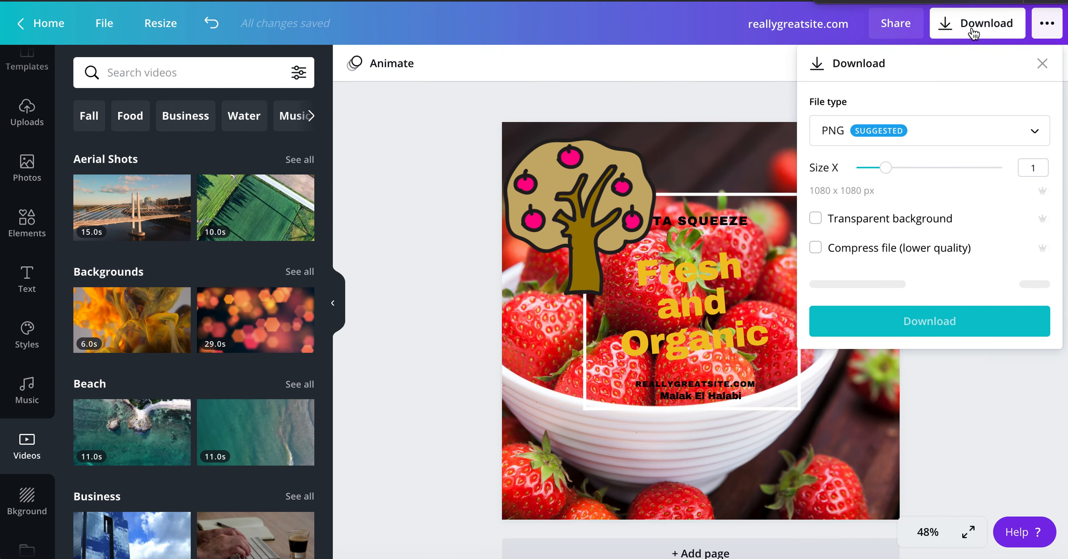
{"action": "left_click", "coordinate": [1007, 135]}
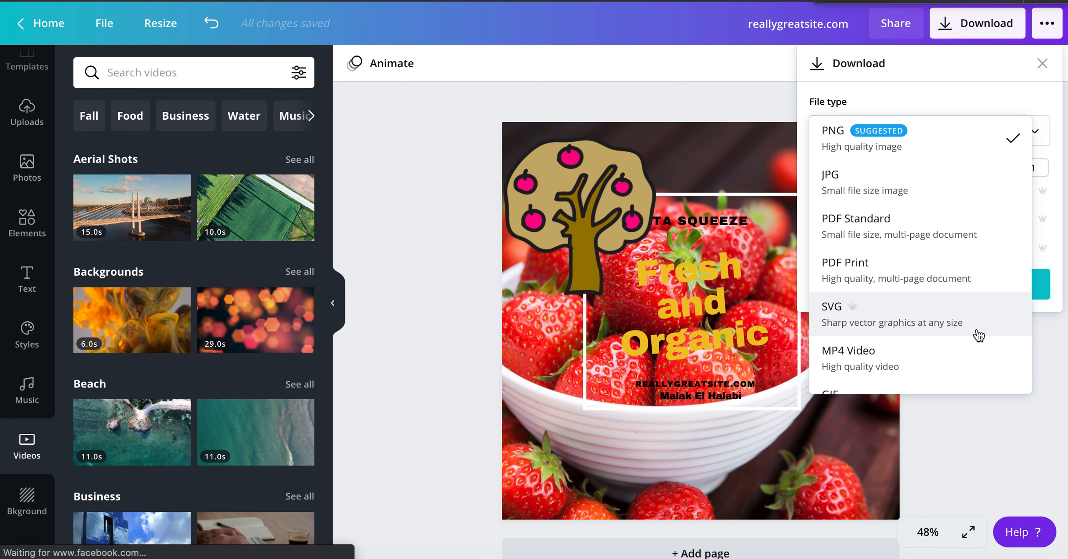
{"action": "scroll", "coordinate": [978, 335], "scroll_direction": "down", "scroll_amount": 2}
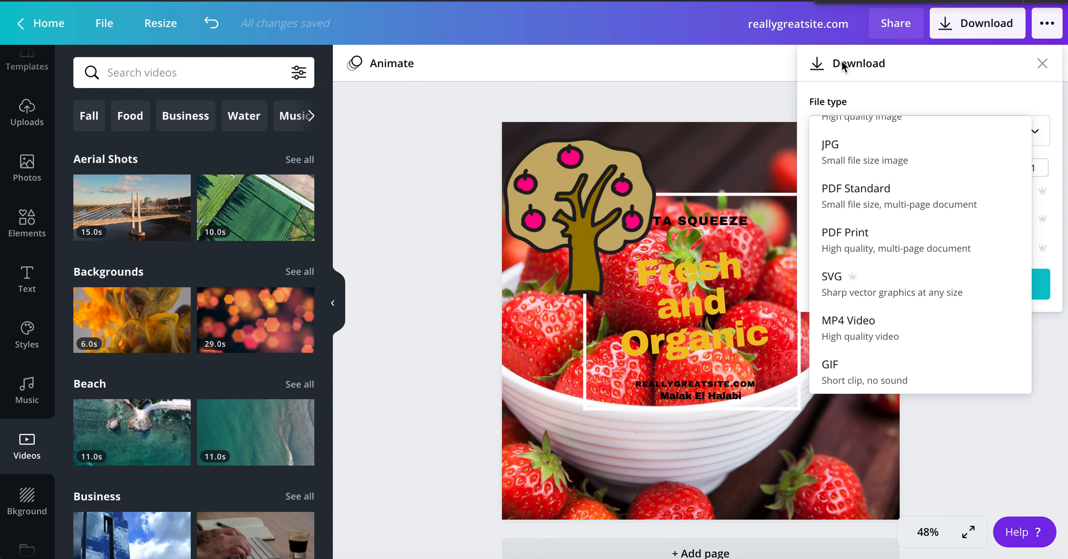
{"action": "scroll", "coordinate": [965, 144], "scroll_direction": "up", "scroll_amount": 1}
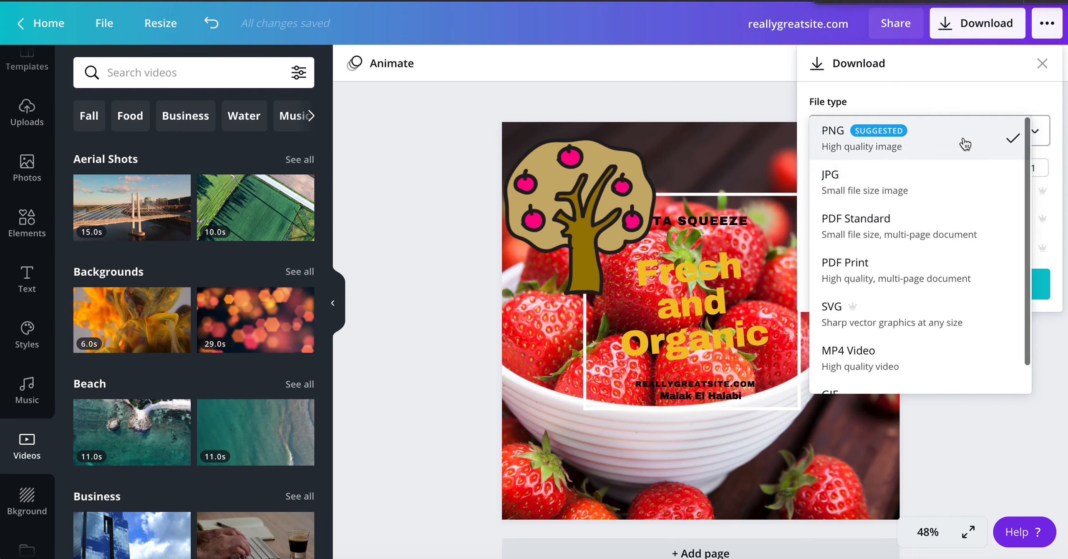
{"action": "left_click", "coordinate": [1058, 215]}
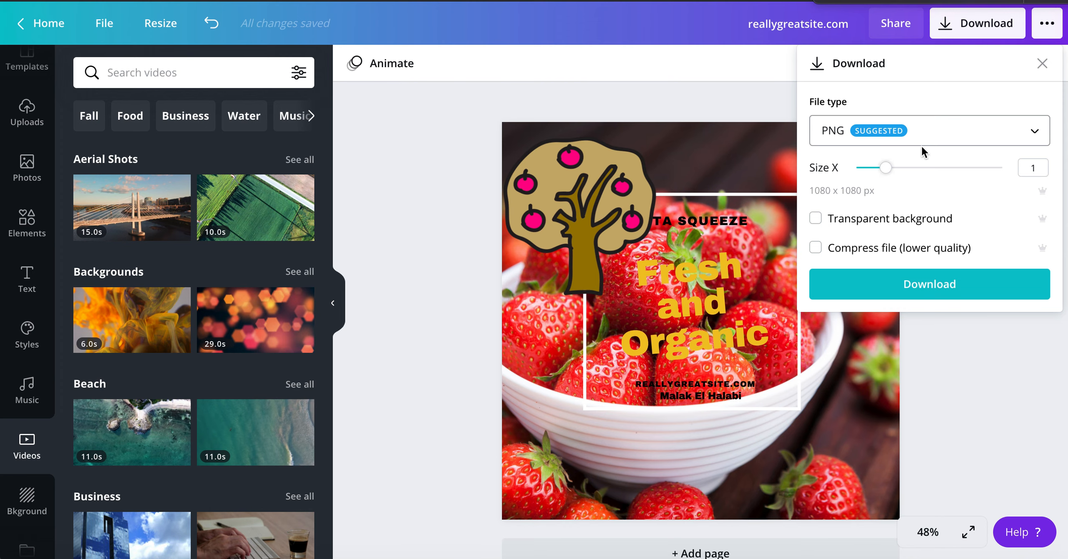
{"action": "left_click", "coordinate": [816, 220]}
{"action": "left_click", "coordinate": [816, 219]}
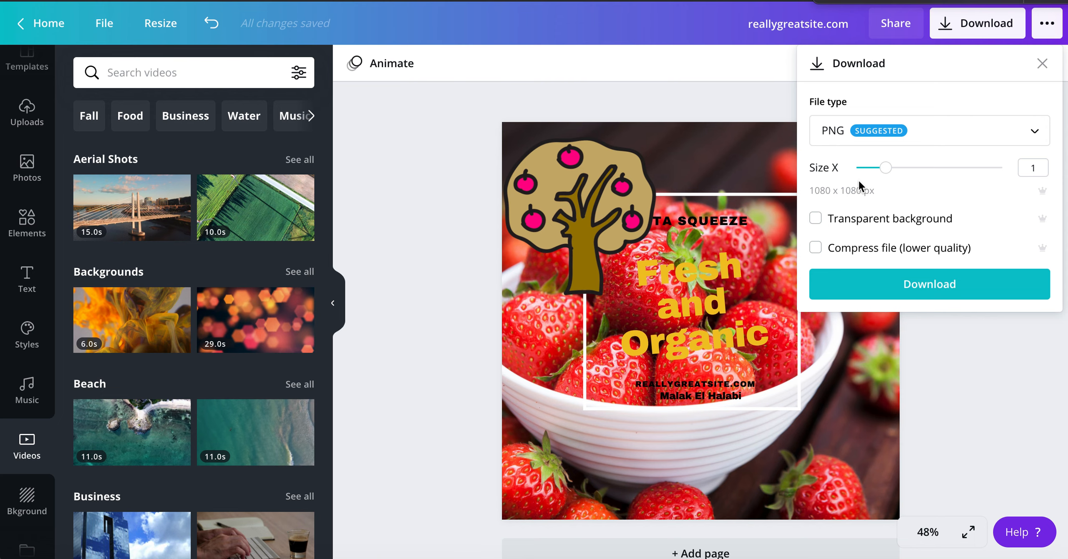
{"action": "left_click", "coordinate": [753, 96]}
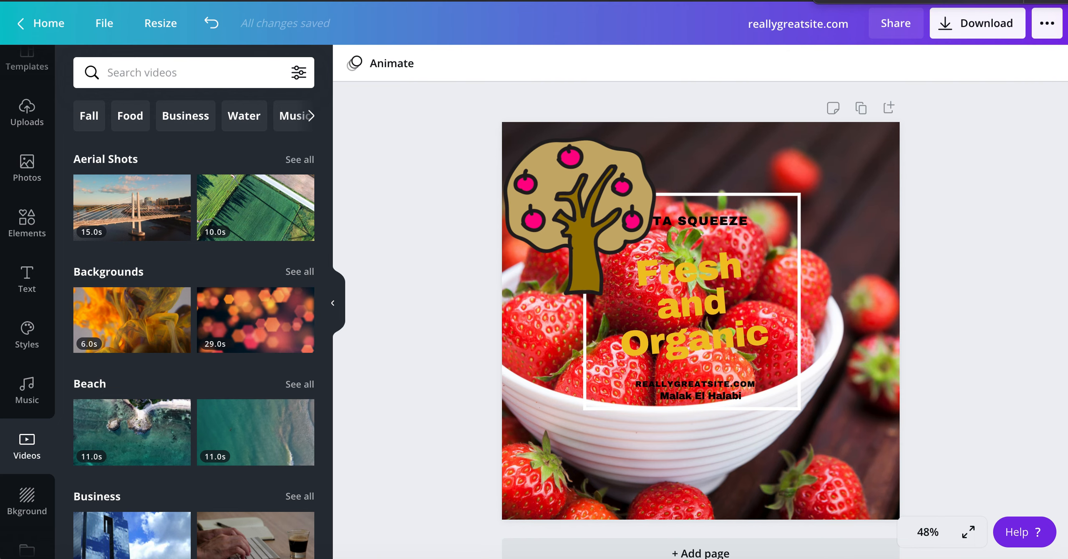